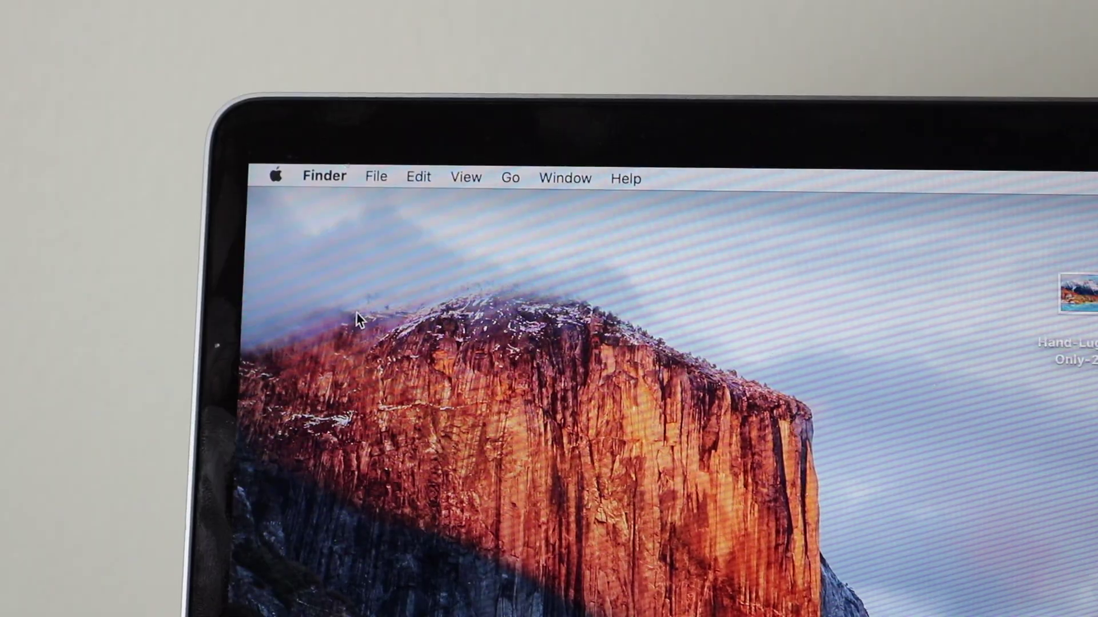
Step: Launch System Preferences from the Apple menu and open the Printers & Scanners pane
click(274, 176)
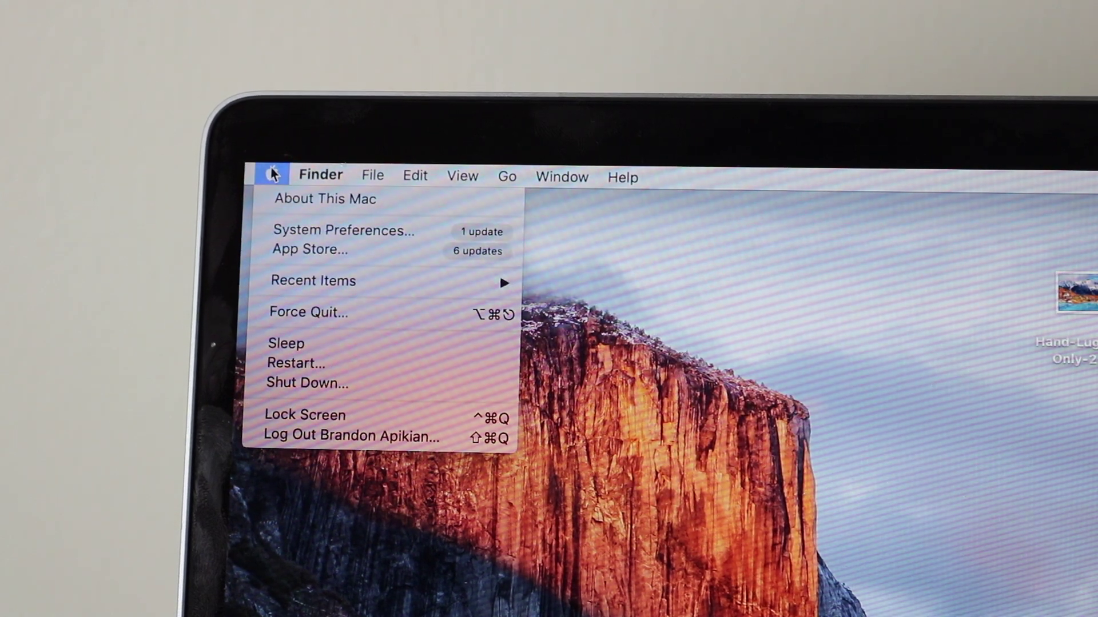
click(335, 231)
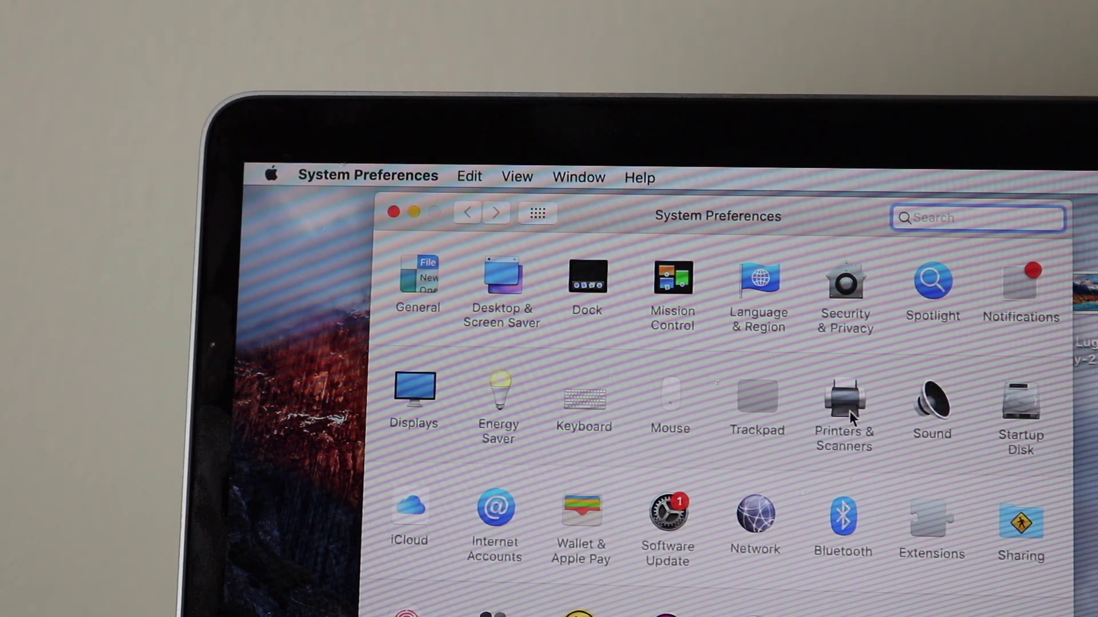
click(850, 410)
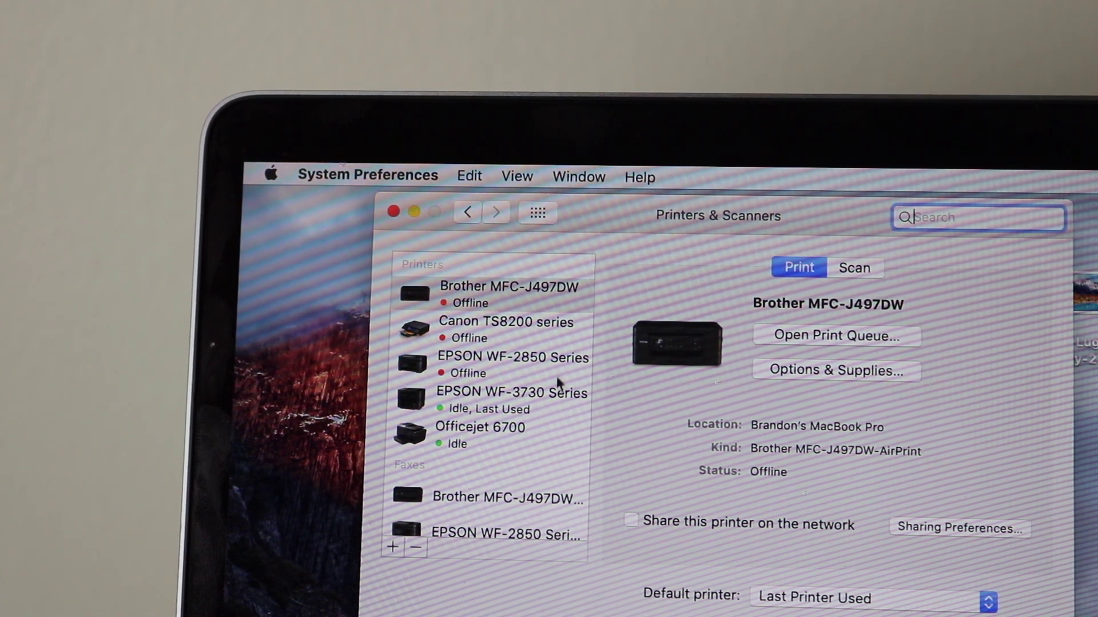
scroll(556, 388, down, 3)
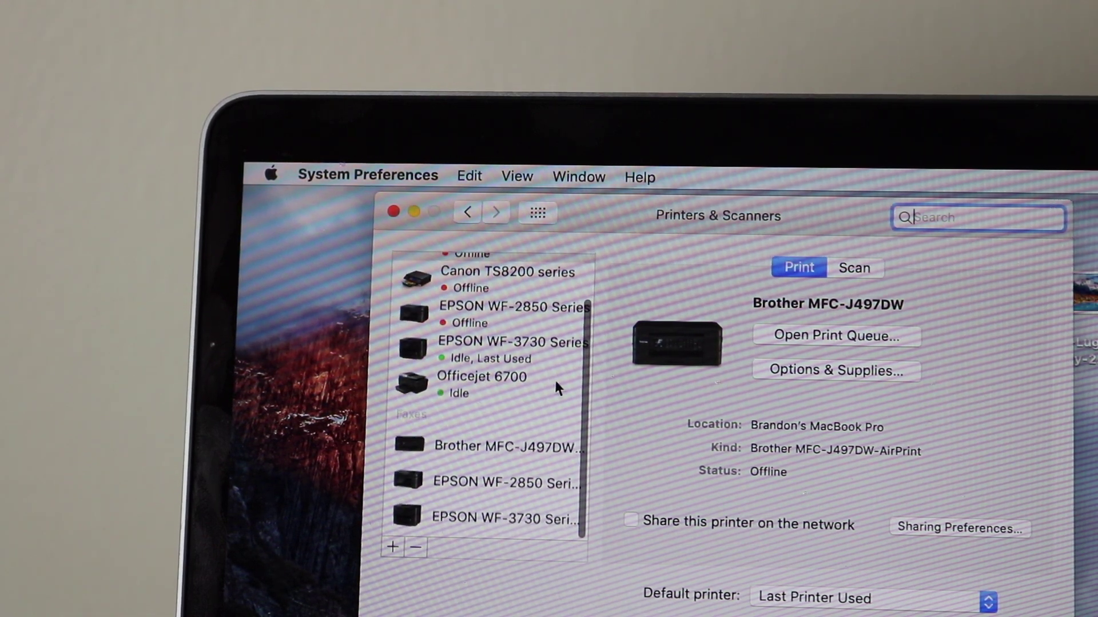
scroll(557, 388, up, 3)
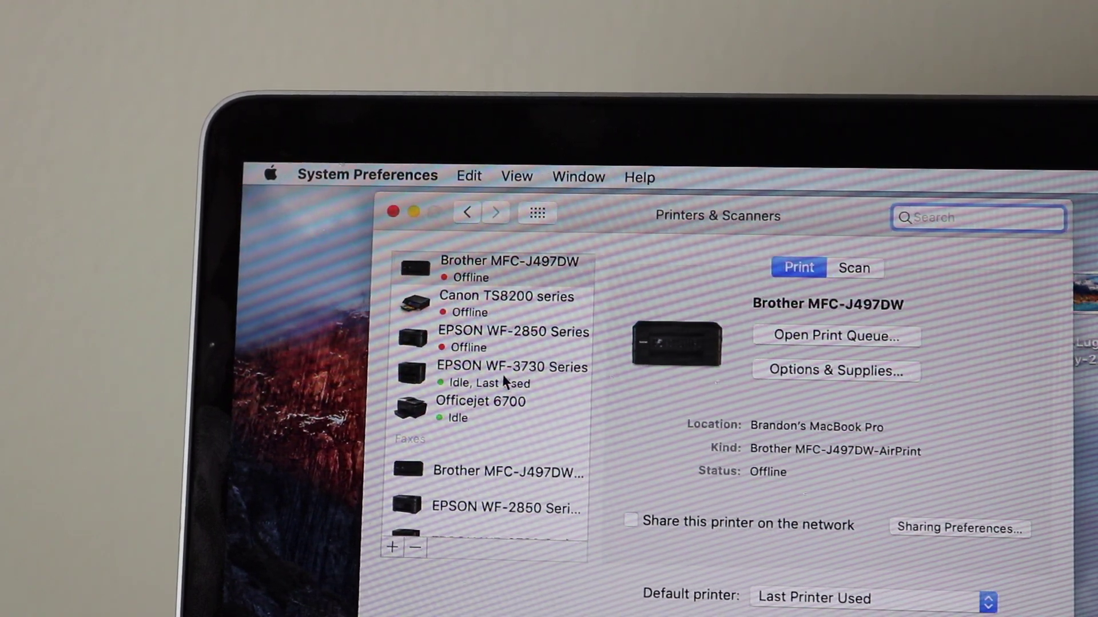
Step: Open the print queue window for the idle EPSON WF-3730 Series printer
double_click(502, 375)
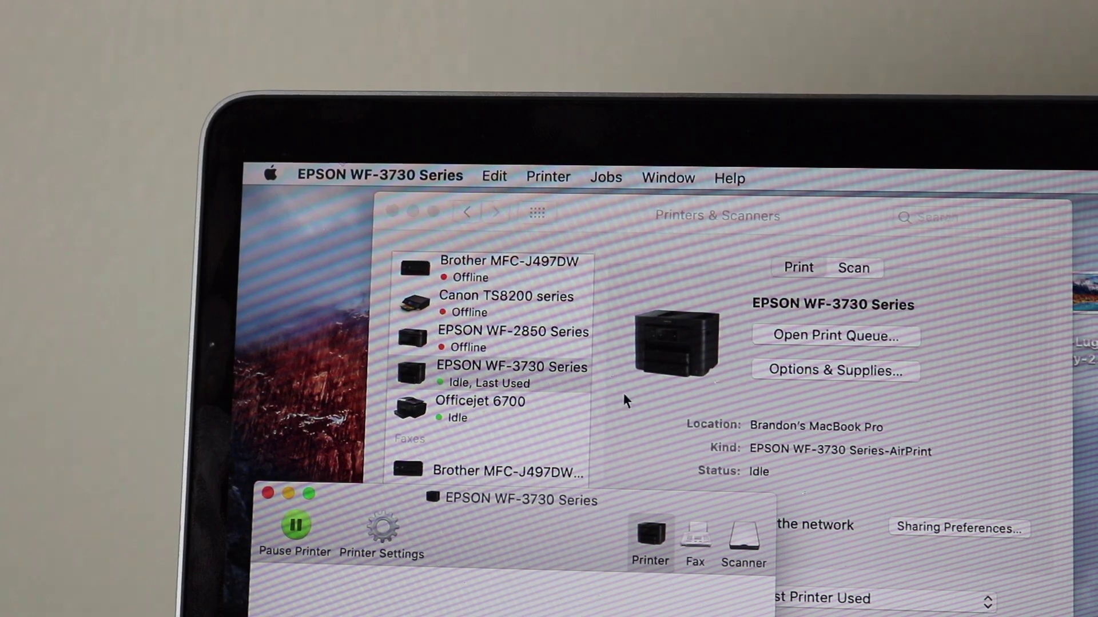